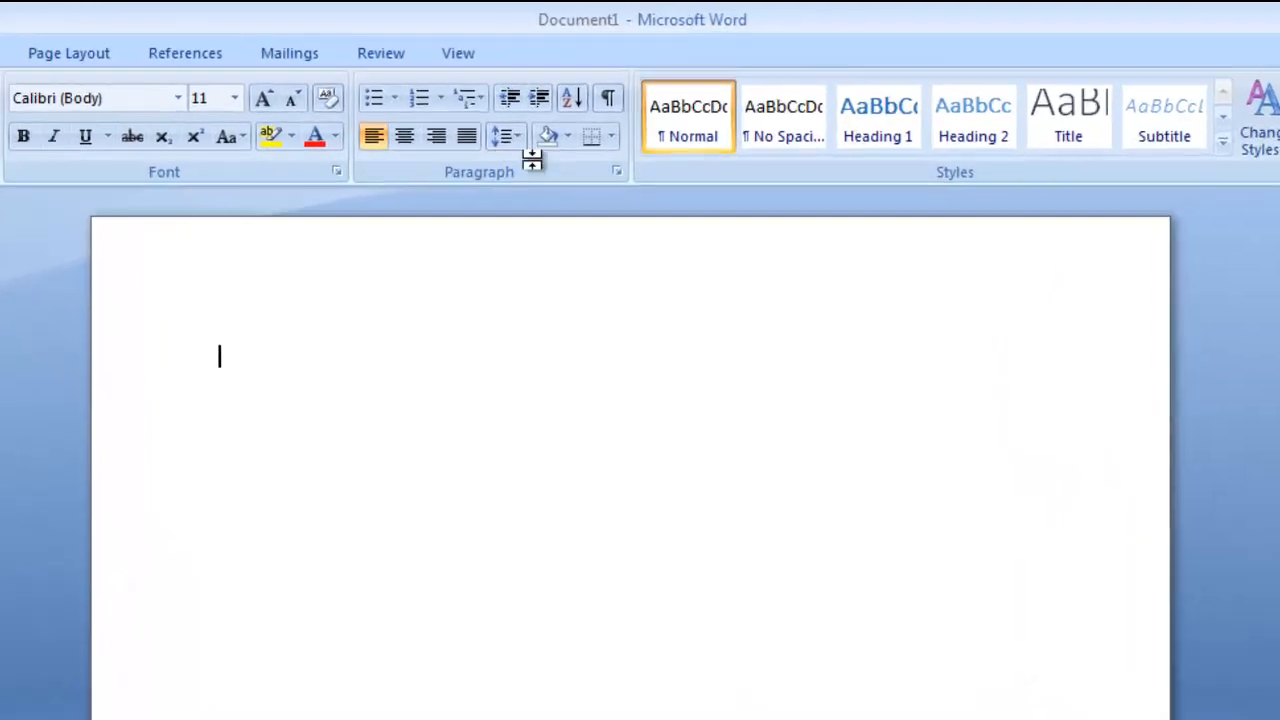
pyautogui.rightClick(539, 104)
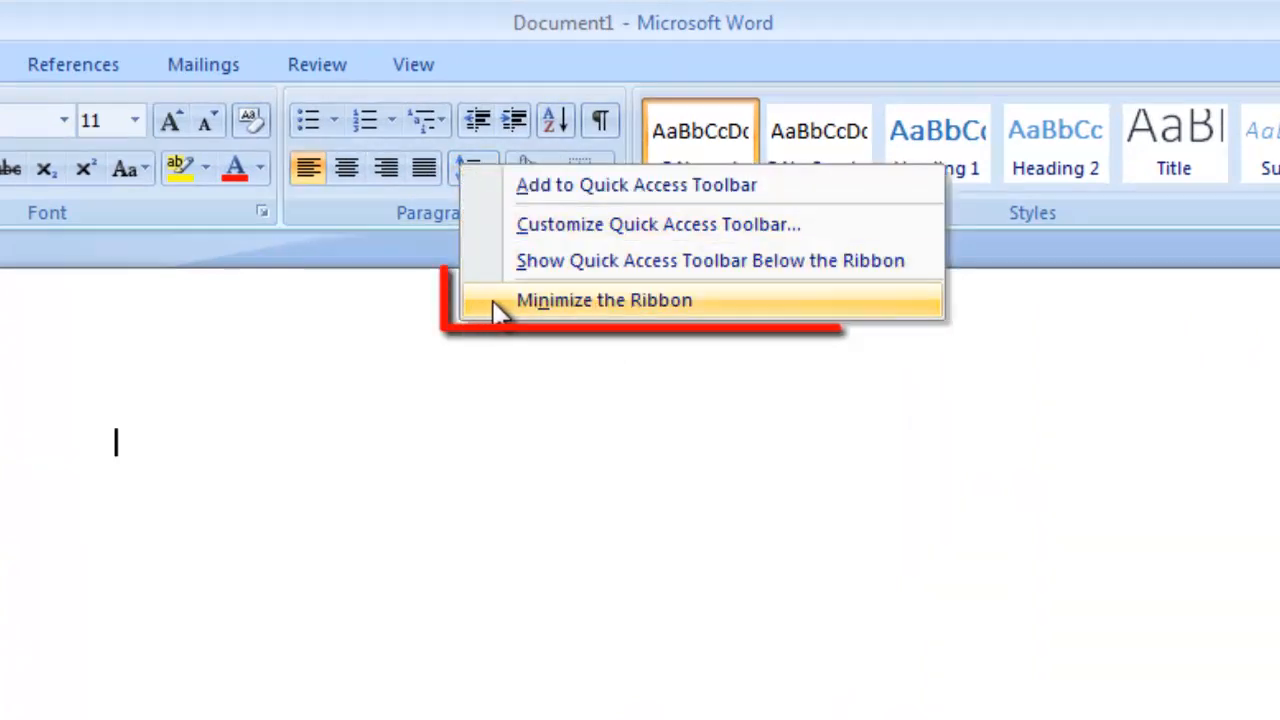
pyautogui.click(520, 303)
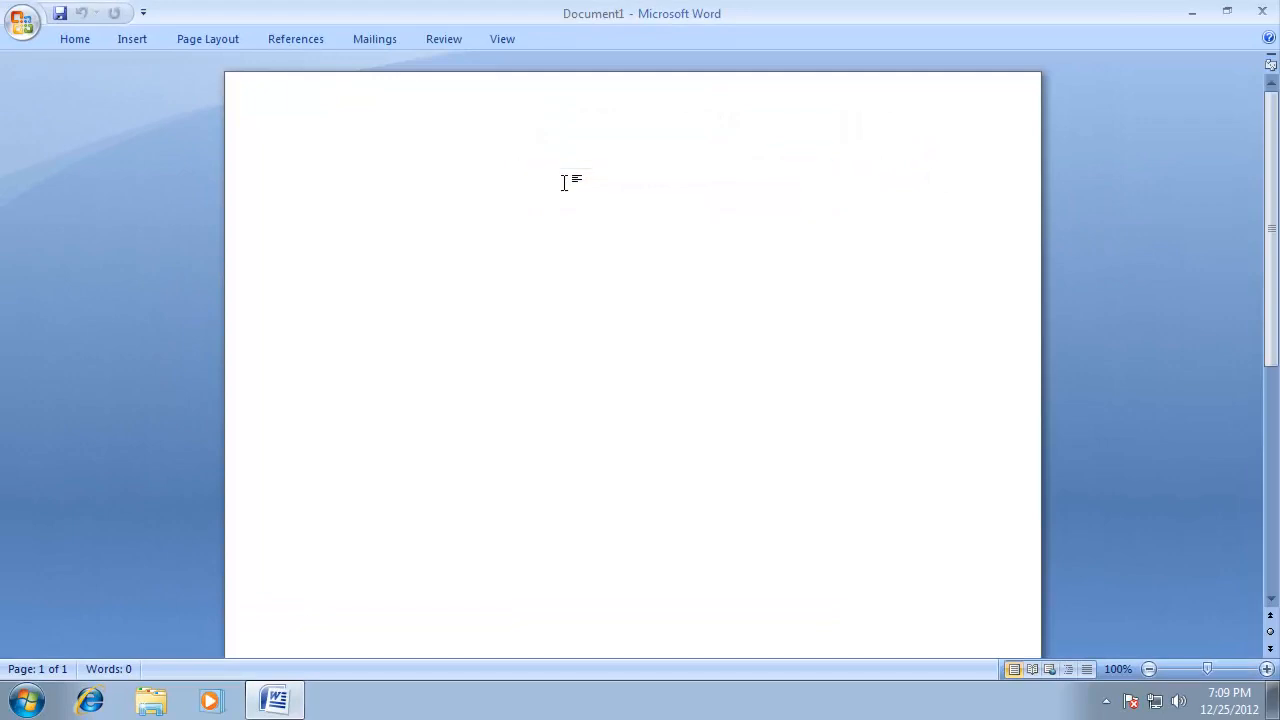
pyautogui.hotkey('ctrl', 'F1')
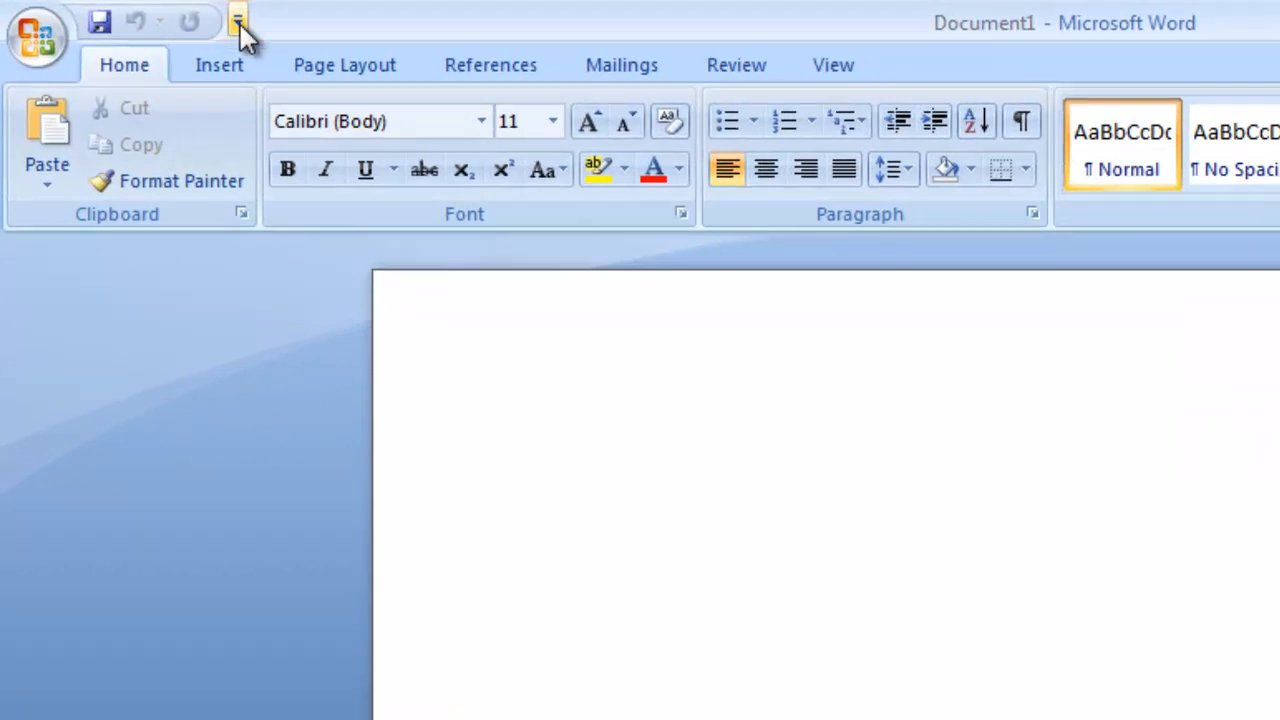
pyautogui.click(238, 21)
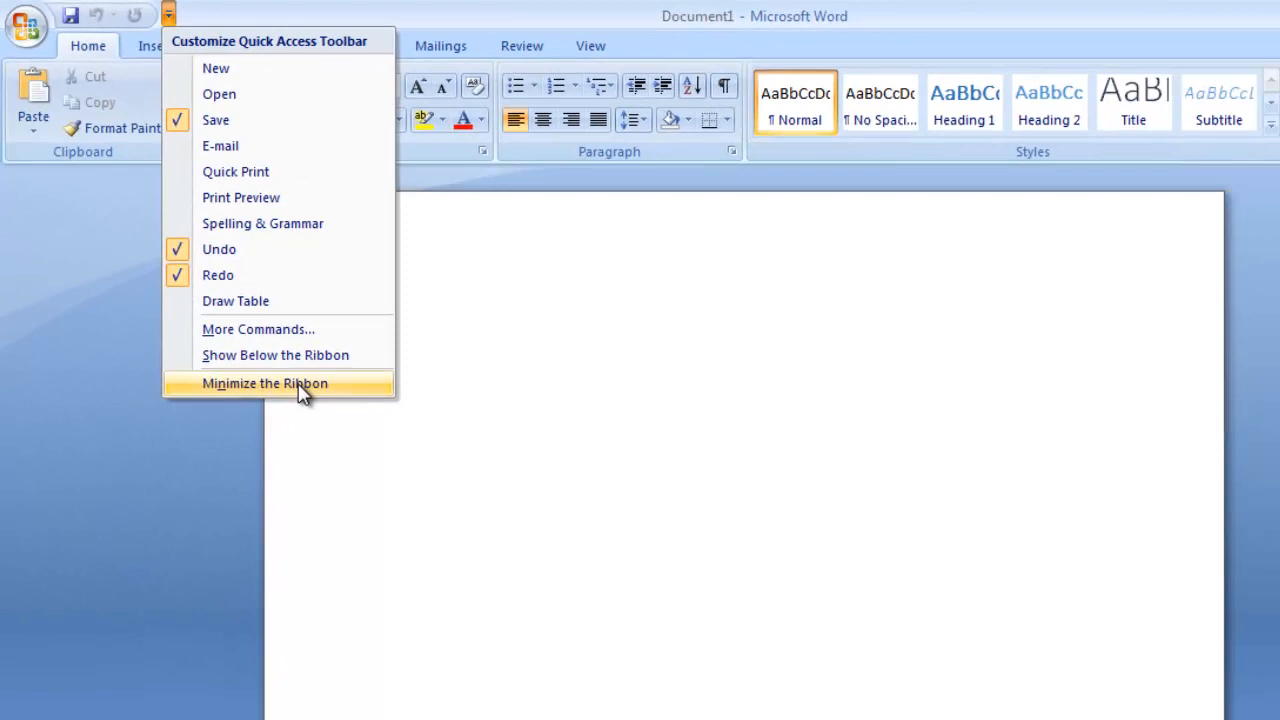
pyautogui.click(420, 541)
pyautogui.click(143, 12)
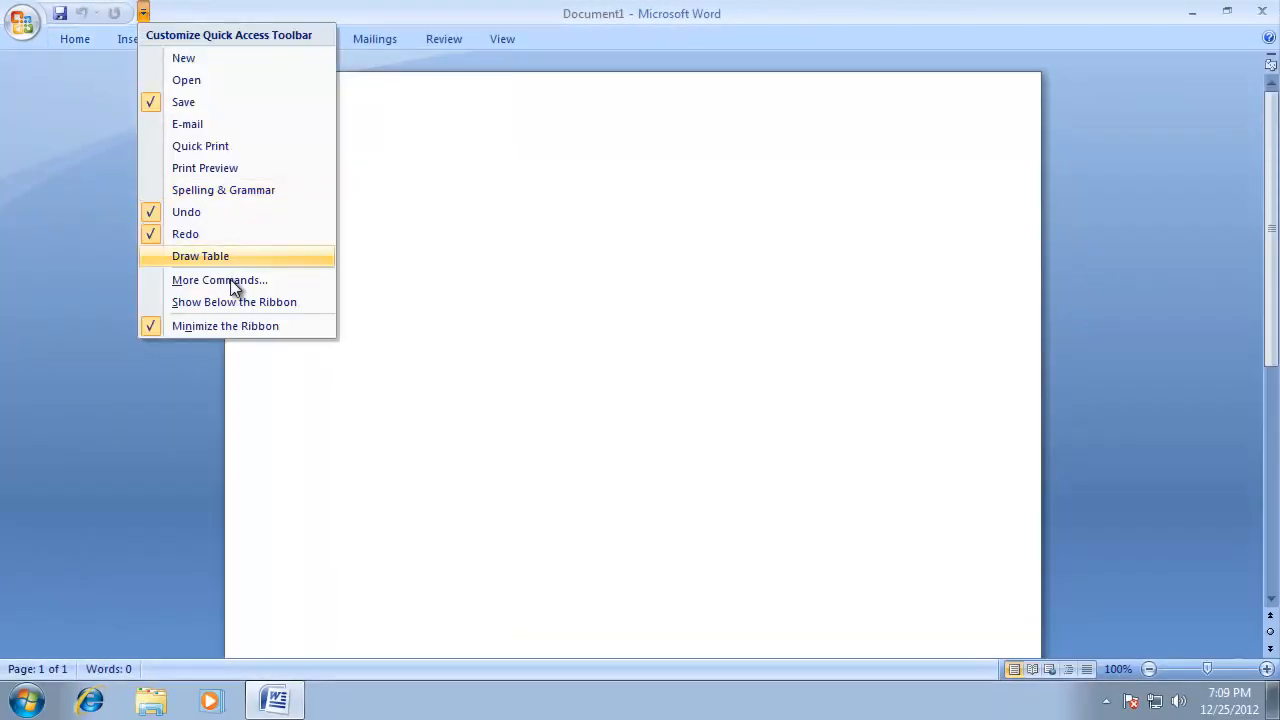
pyautogui.click(246, 325)
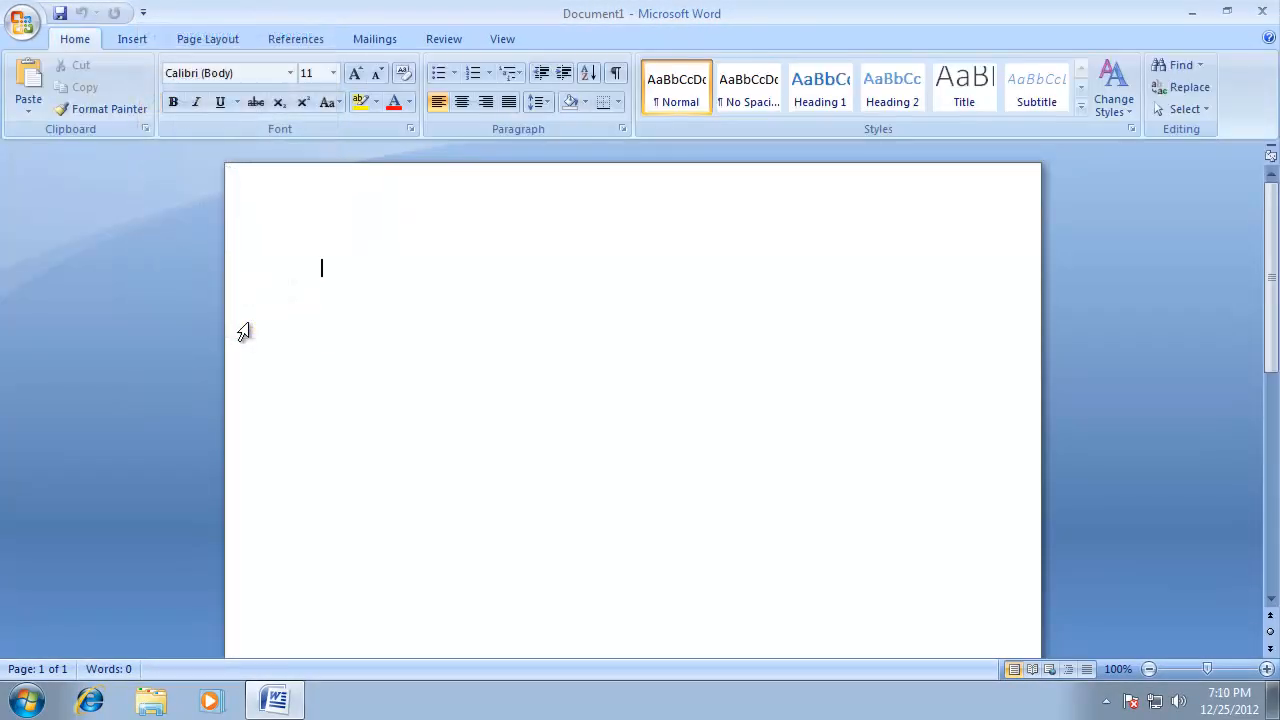